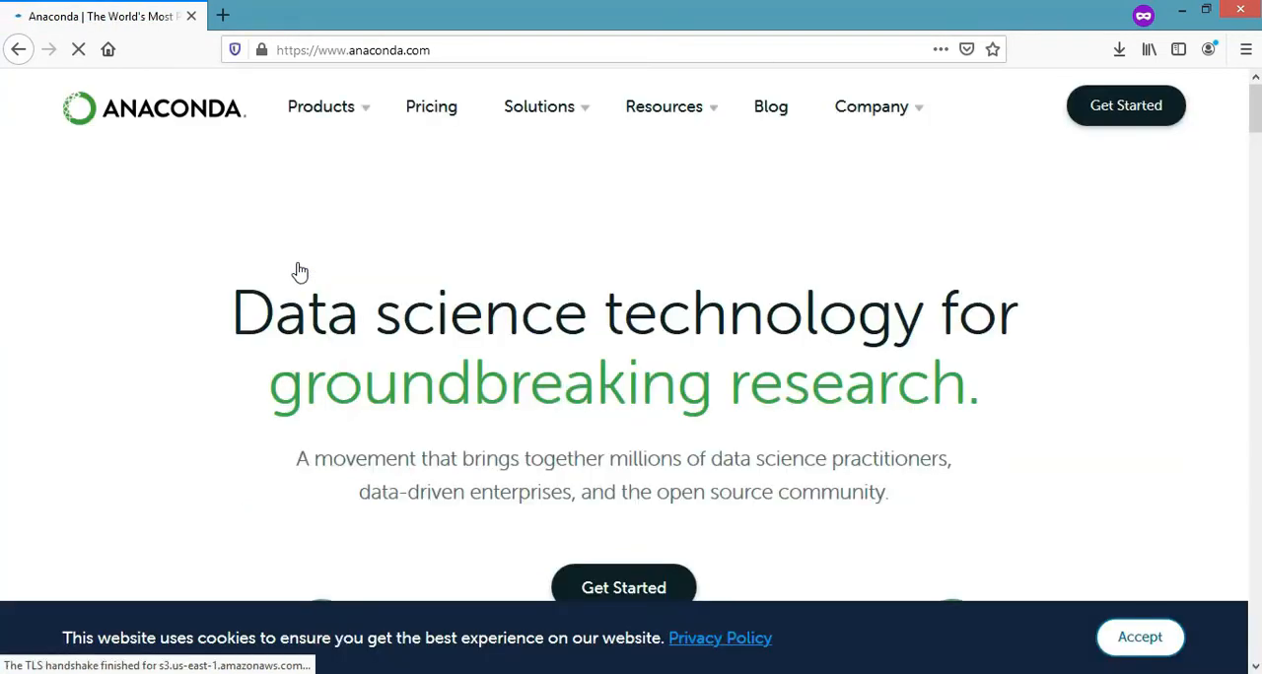
Step: Open the Individual Edition product page on the Anaconda website and accept the cookie notice
{"action": "mouse_move", "coordinate": [302, 118]}
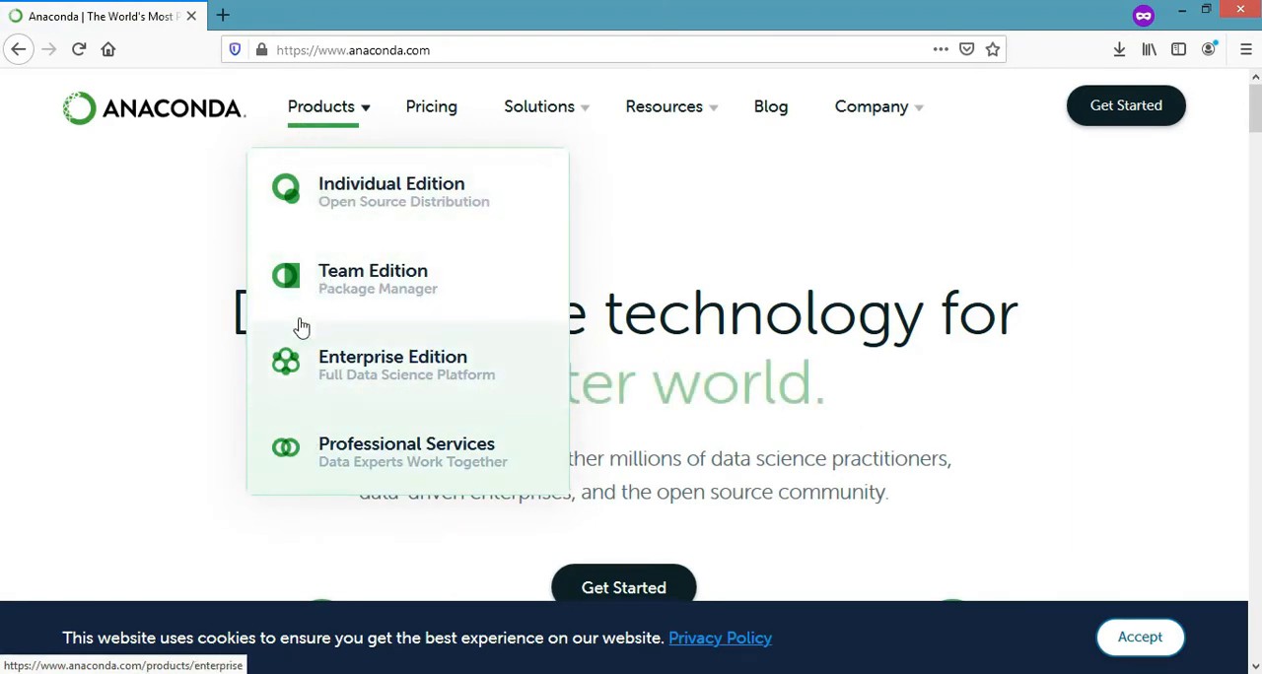
{"action": "left_click", "coordinate": [343, 205]}
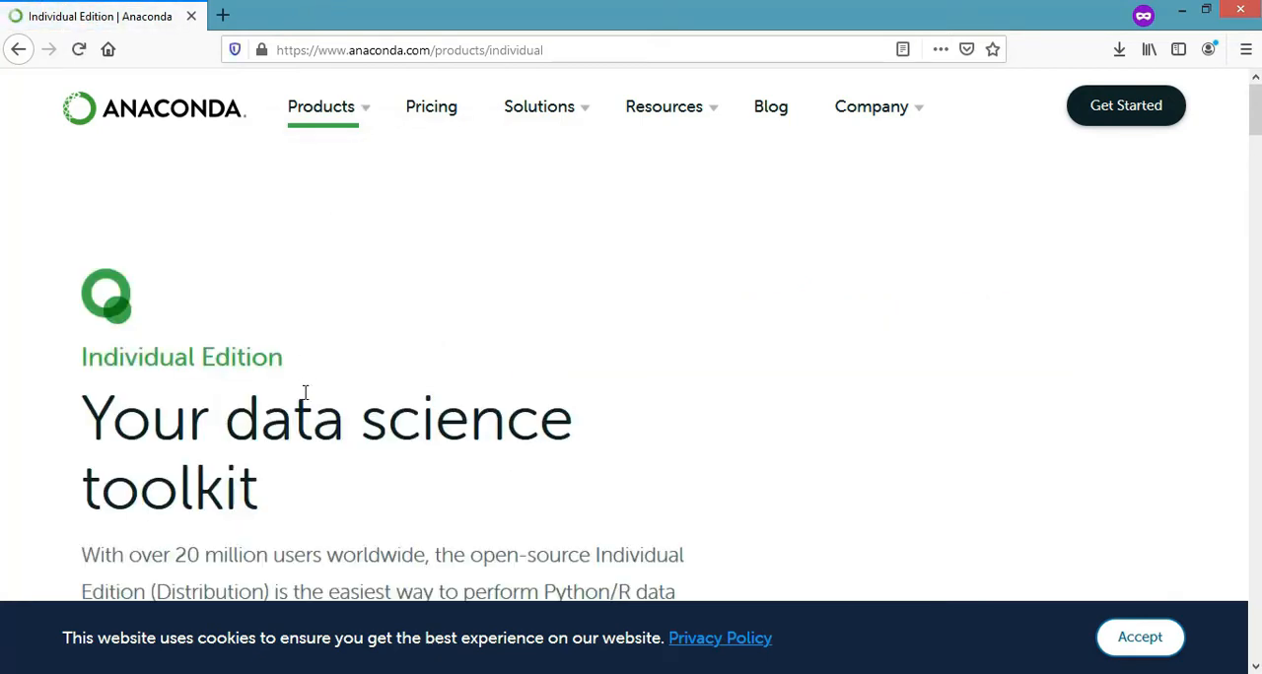
{"action": "left_click", "coordinate": [1139, 636]}
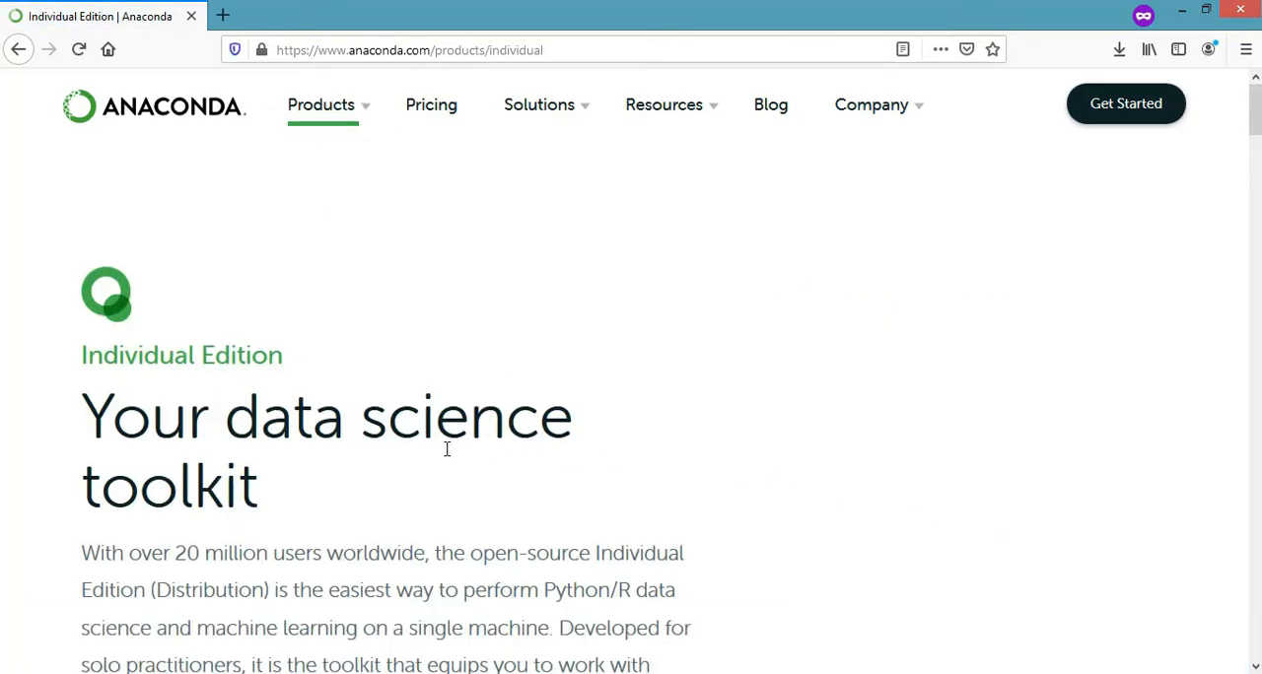
Step: Read the Individual Edition introduction and the Open Source, Conda-Install Packages and Manage Environments descriptions
{"action": "scroll", "coordinate": [445, 445], "scroll_direction": "down", "scroll_amount": 2}
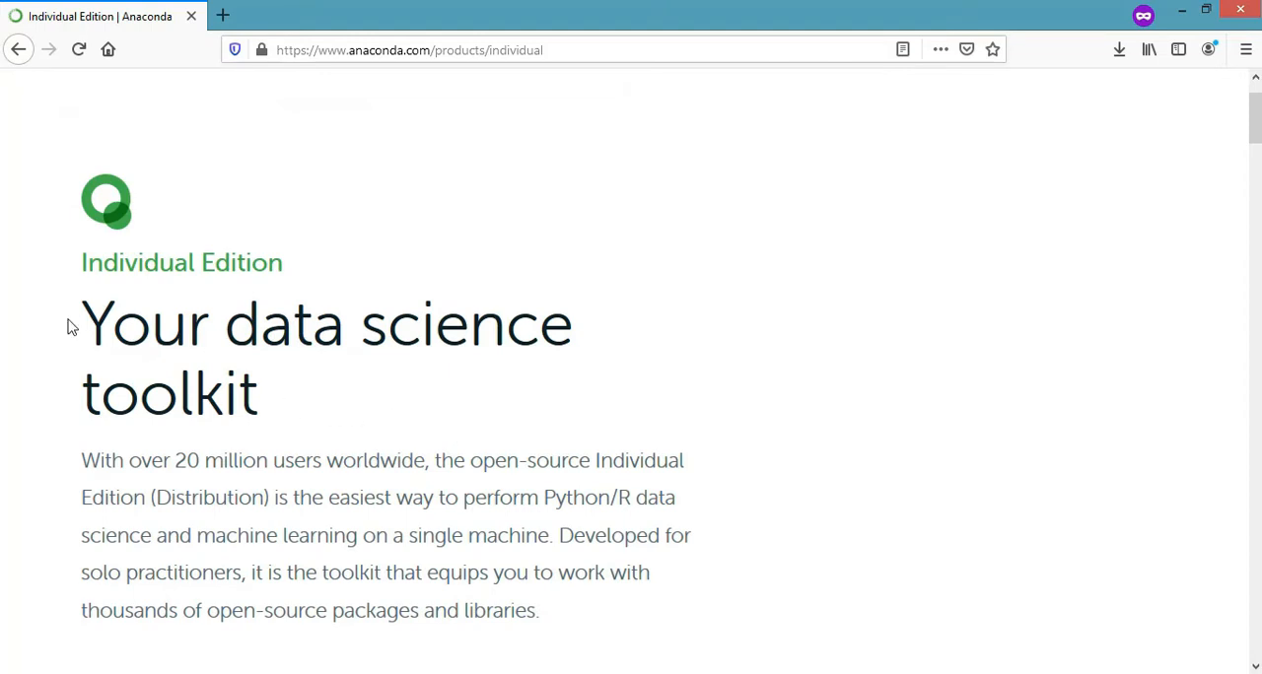
{"action": "left_click_drag", "start_coordinate": [68, 326], "coordinate": [317, 411]}
{"action": "left_click", "coordinate": [326, 411]}
{"action": "scroll", "coordinate": [299, 526], "scroll_direction": "down", "scroll_amount": 2}
{"action": "scroll", "coordinate": [281, 524], "scroll_direction": "down", "scroll_amount": 1}
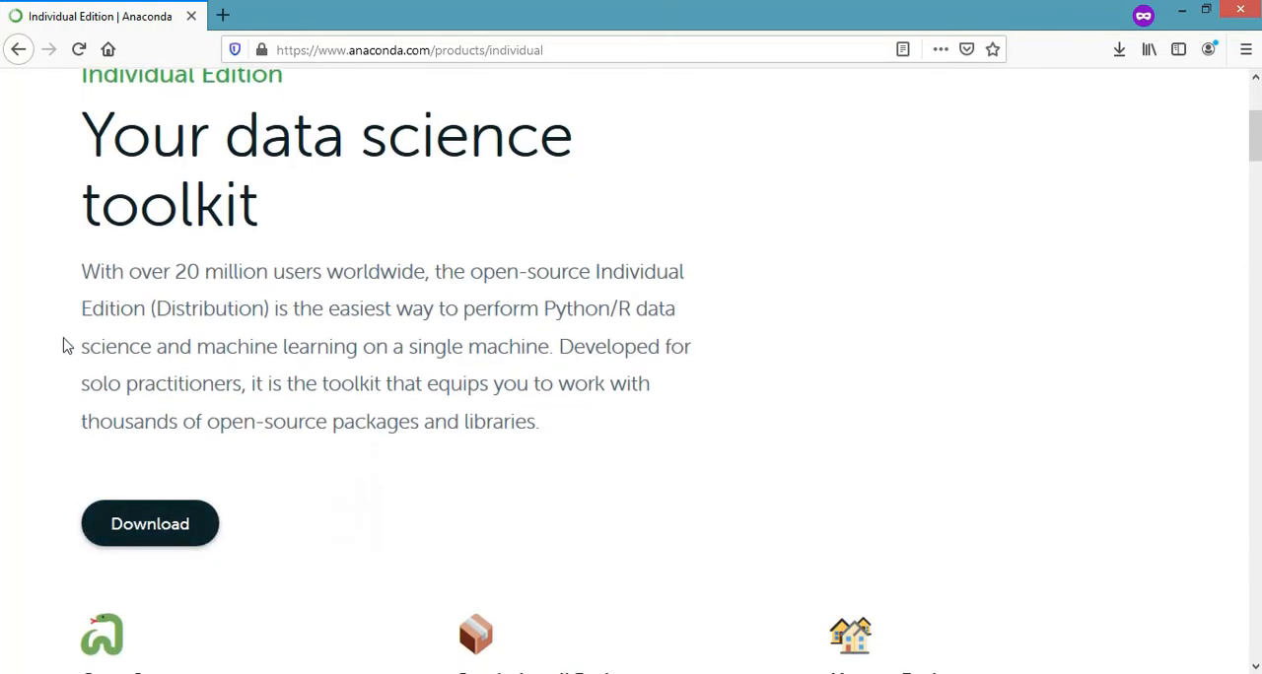
{"action": "left_click_drag", "start_coordinate": [172, 275], "coordinate": [268, 279]}
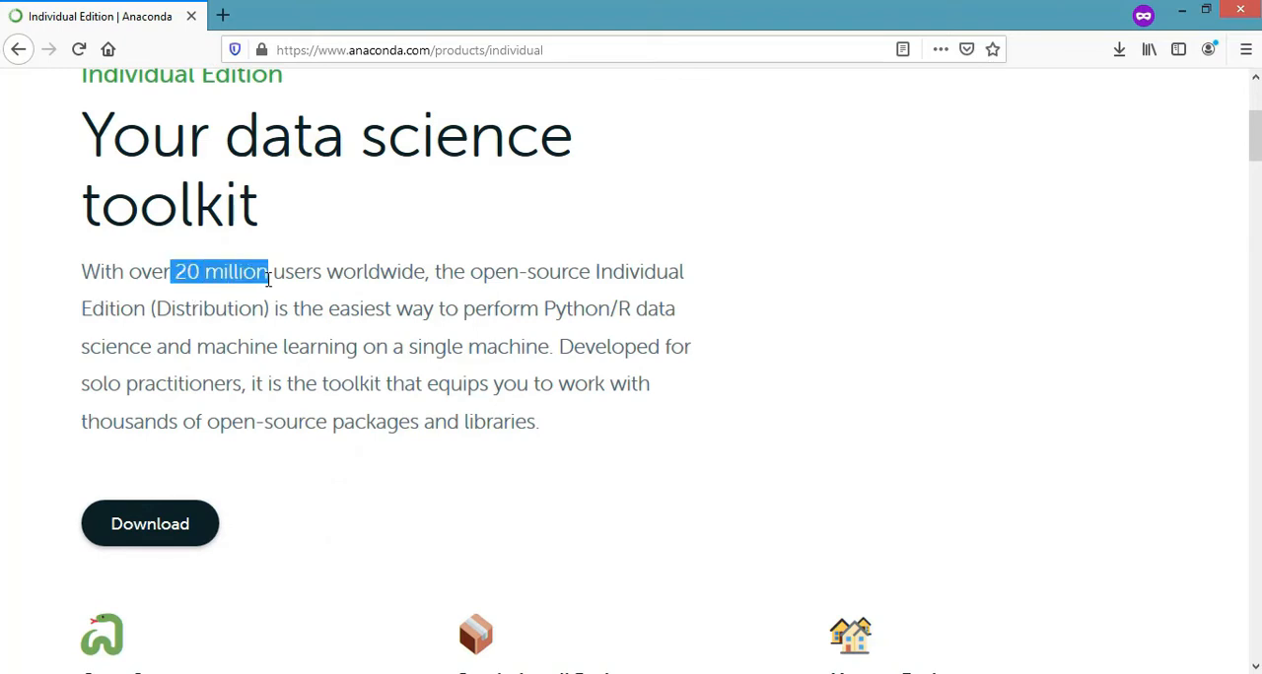
{"action": "left_click", "coordinate": [286, 471]}
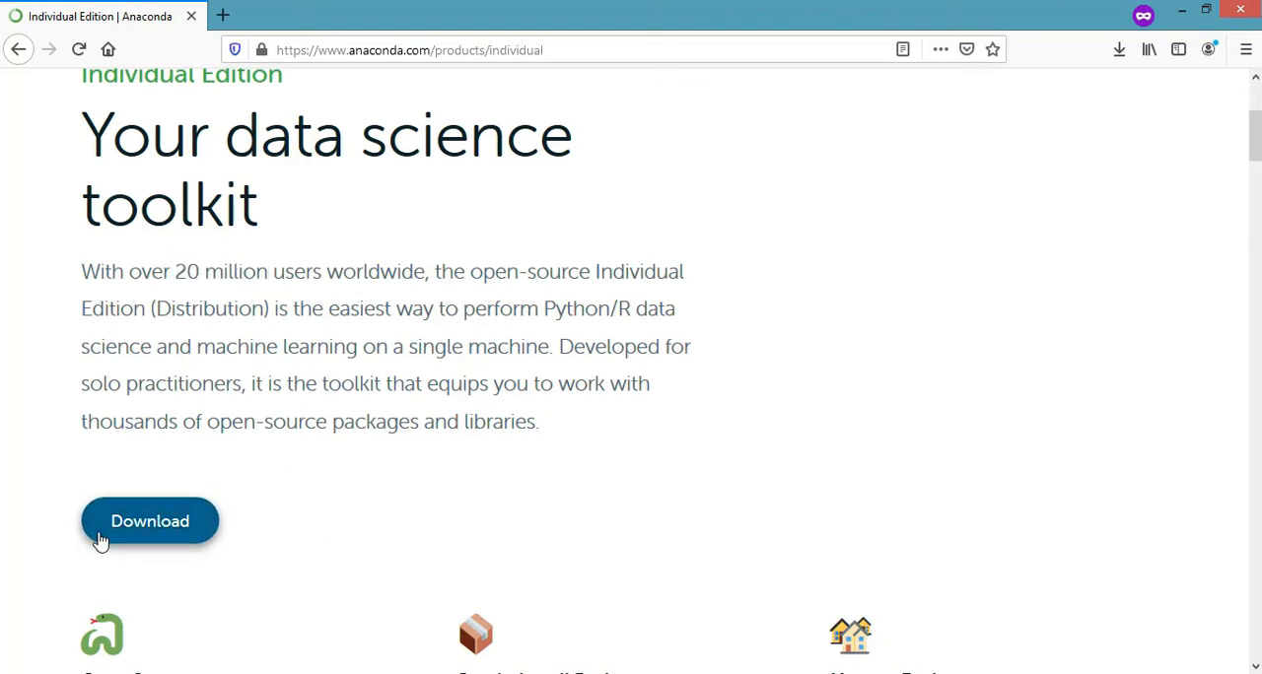
{"action": "scroll", "coordinate": [99, 532], "scroll_direction": "down", "scroll_amount": 2}
{"action": "scroll", "coordinate": [100, 531], "scroll_direction": "down", "scroll_amount": 3}
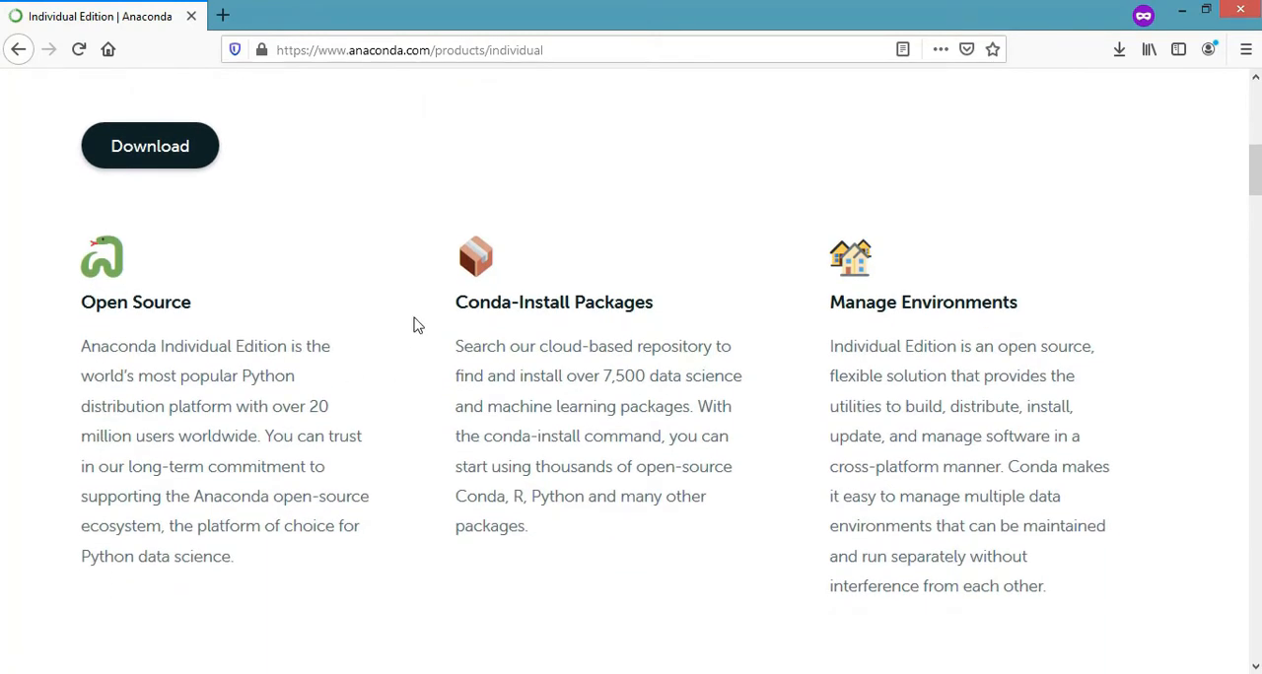
{"action": "left_click_drag", "start_coordinate": [449, 306], "coordinate": [1032, 316]}
{"action": "left_click", "coordinate": [759, 308]}
{"action": "left_click", "coordinate": [1073, 304]}
Step: Download the Windows 64-bit Graphical Installer for Python 3.7 and save it in the Downloads folder
{"action": "scroll", "coordinate": [260, 305], "scroll_direction": "up", "scroll_amount": 2}
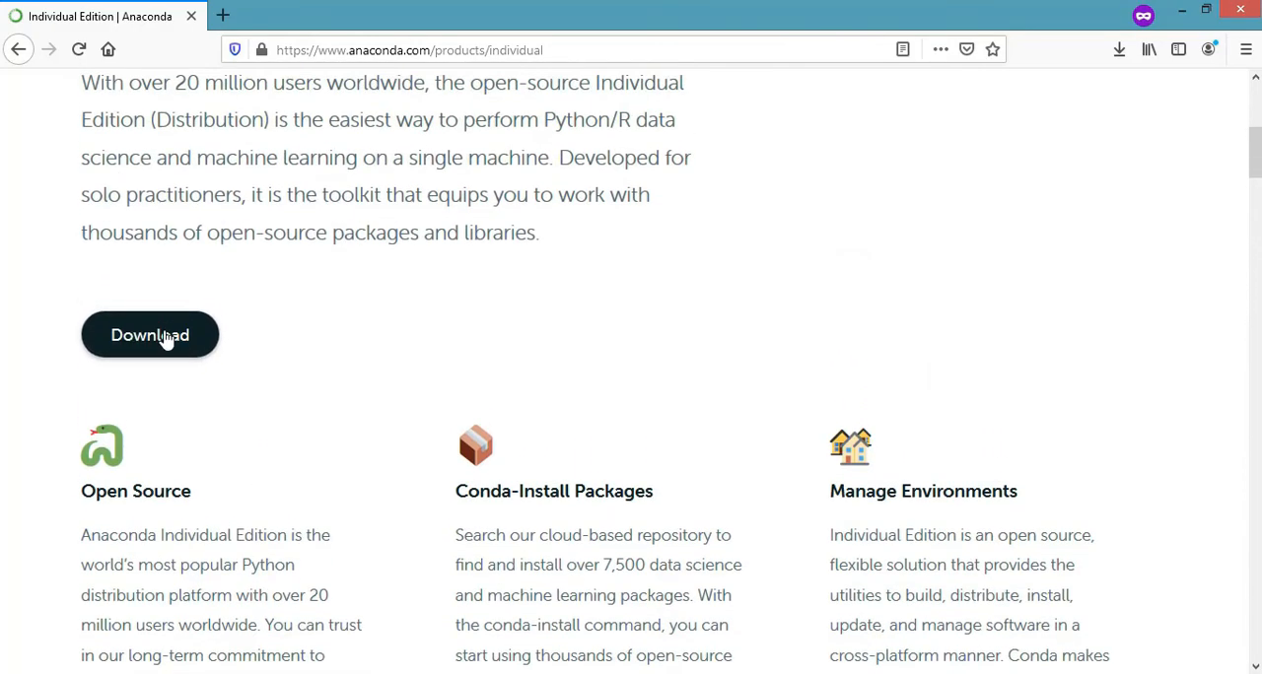
{"action": "left_click", "coordinate": [154, 340]}
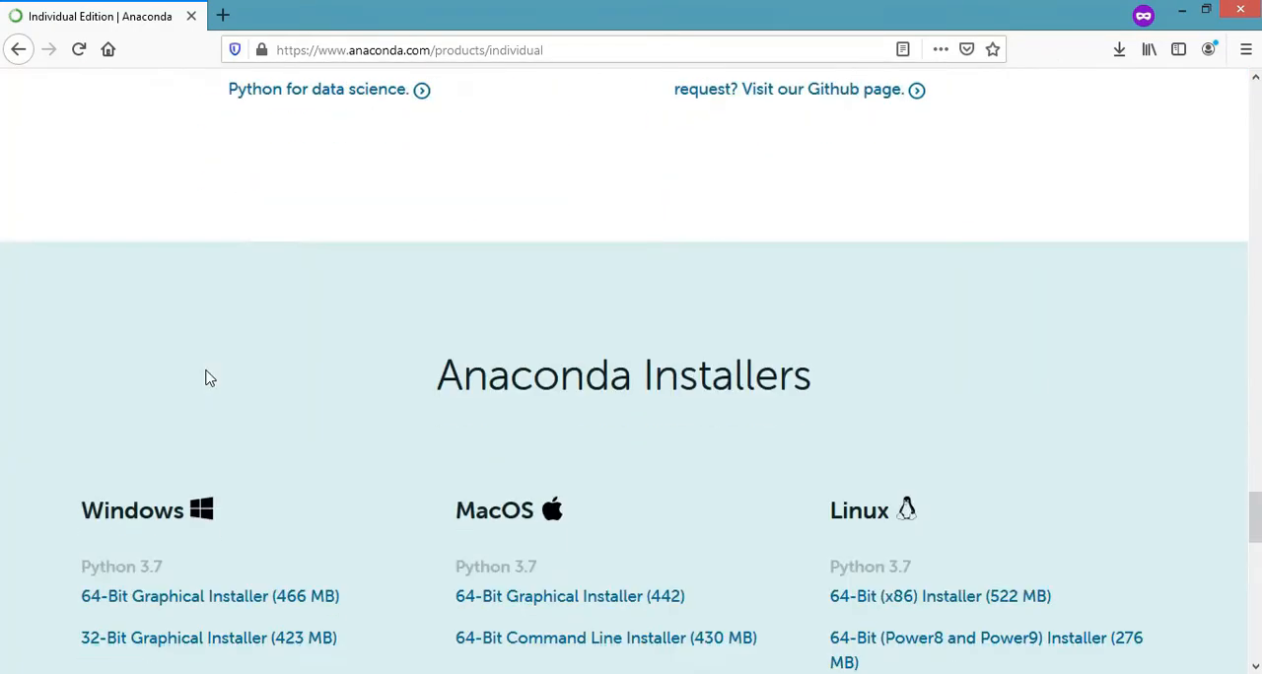
{"action": "scroll", "coordinate": [237, 443], "scroll_direction": "down", "scroll_amount": 2}
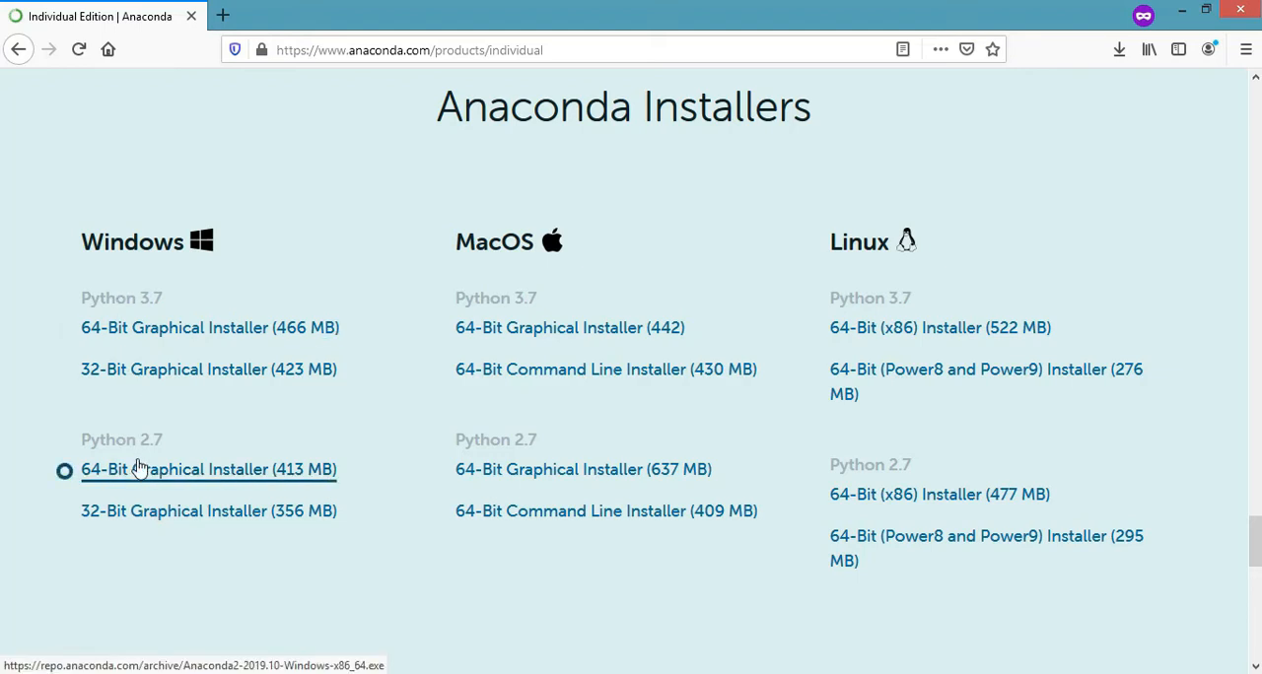
{"action": "left_click", "coordinate": [135, 333]}
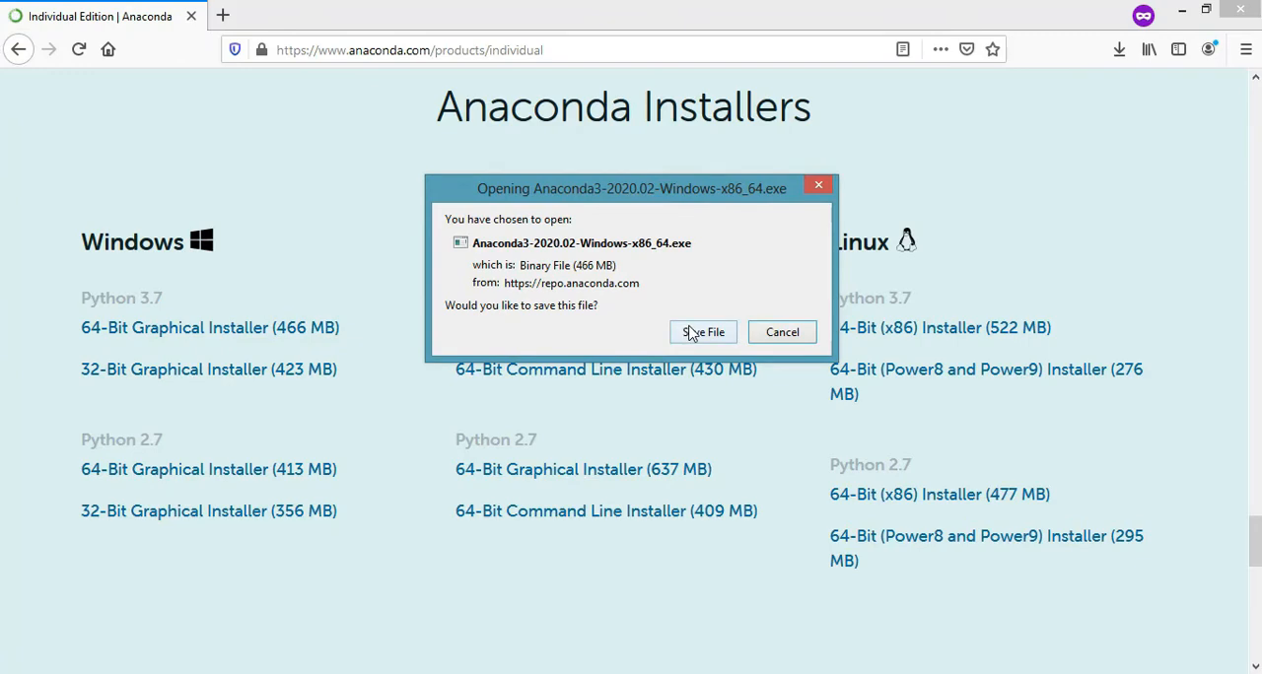
{"action": "left_click", "coordinate": [692, 334]}
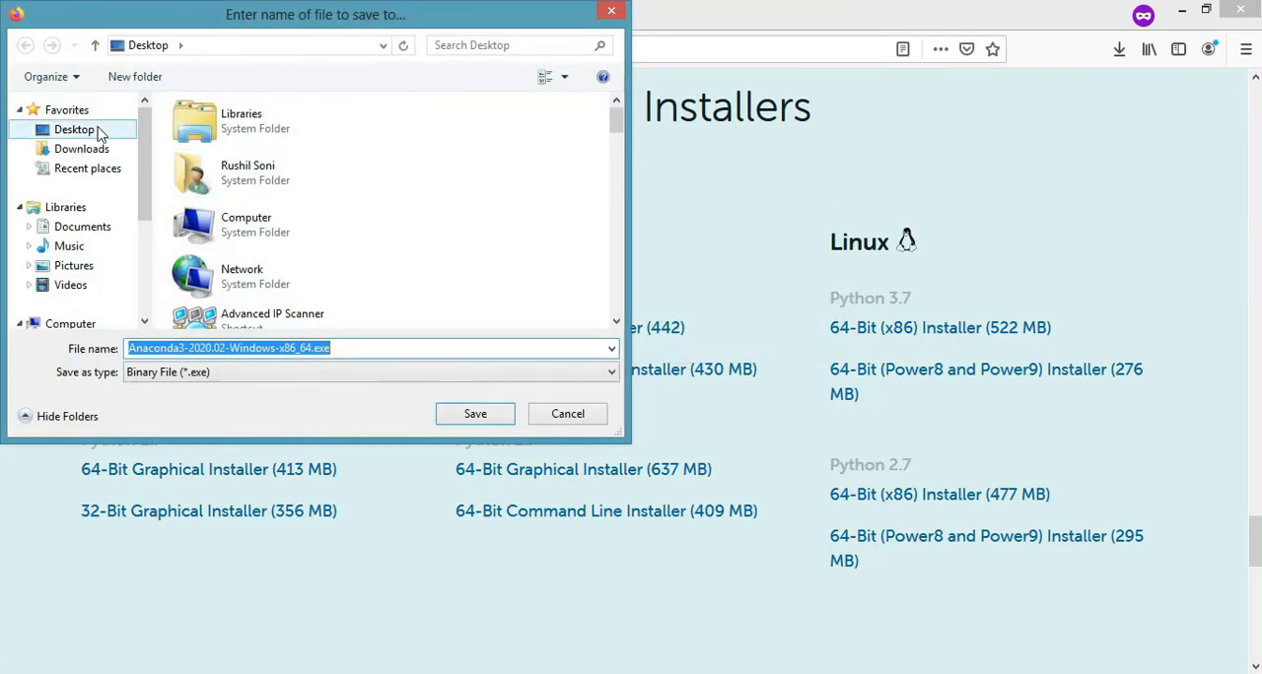
{"action": "left_click", "coordinate": [83, 149]}
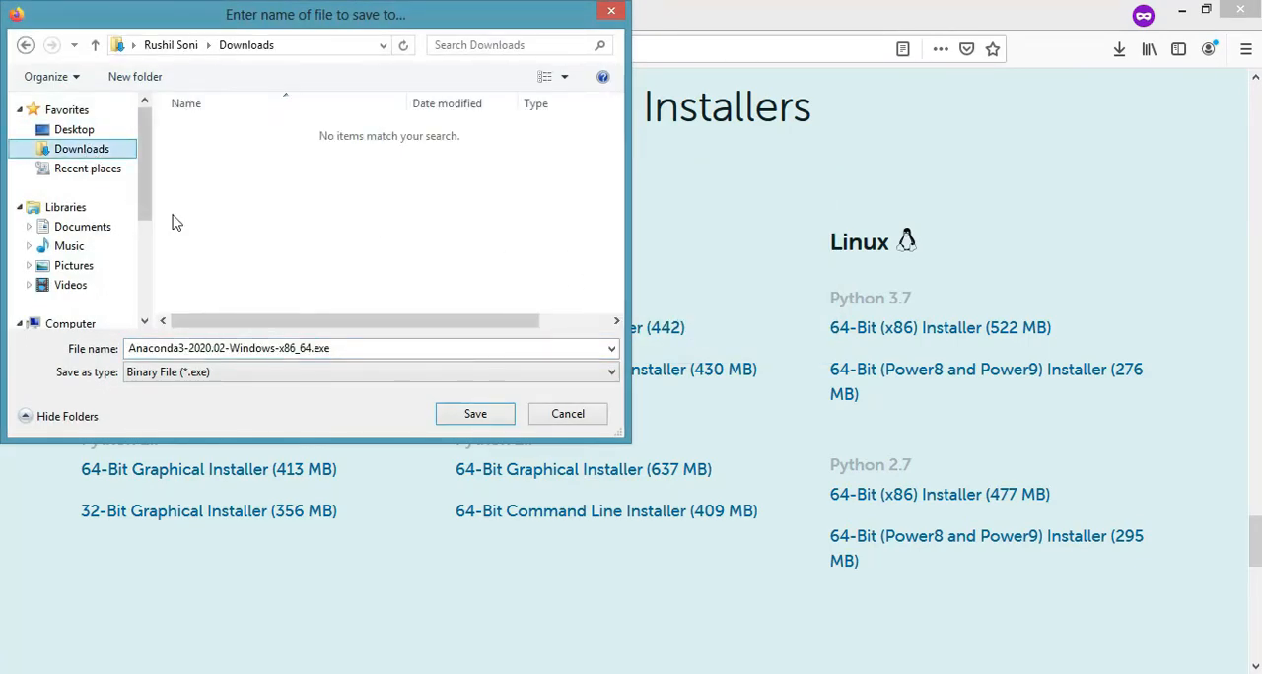
{"action": "left_click", "coordinate": [475, 414]}
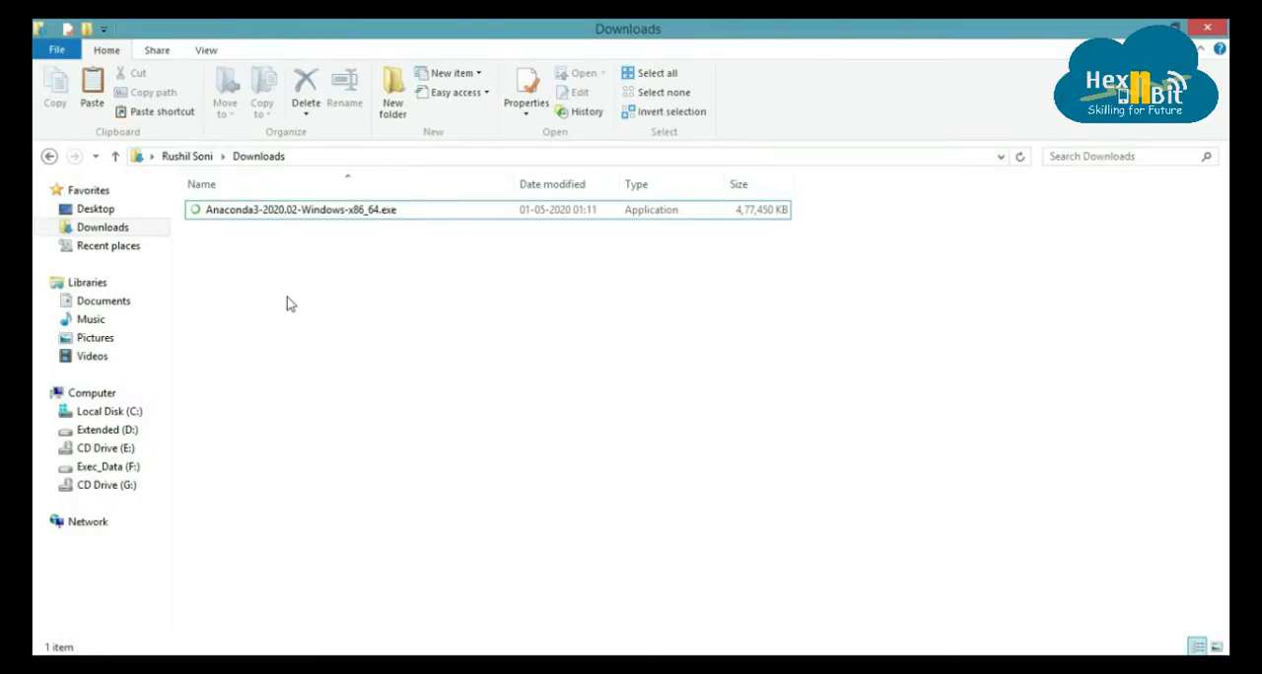
Step: Launch Anaconda3-2020.02-Windows-x86_64.exe from the Downloads folder and agree to the license terms
{"action": "left_click", "coordinate": [227, 217]}
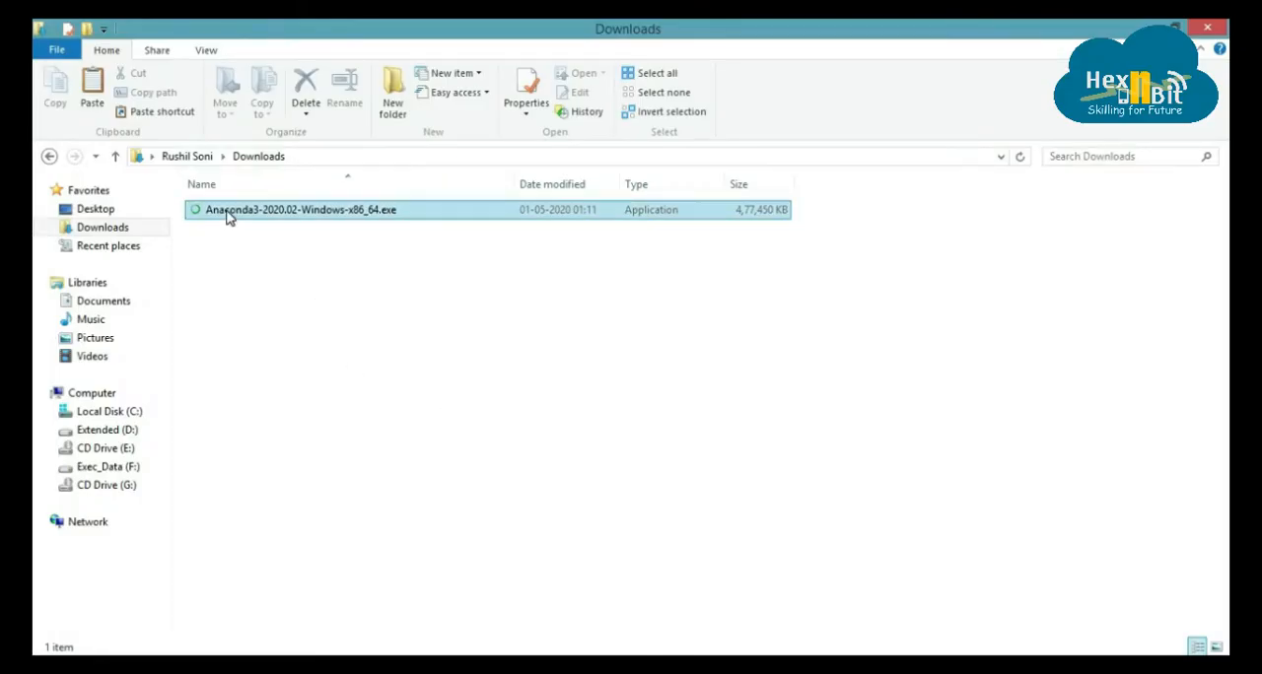
{"action": "double_click", "coordinate": [227, 212]}
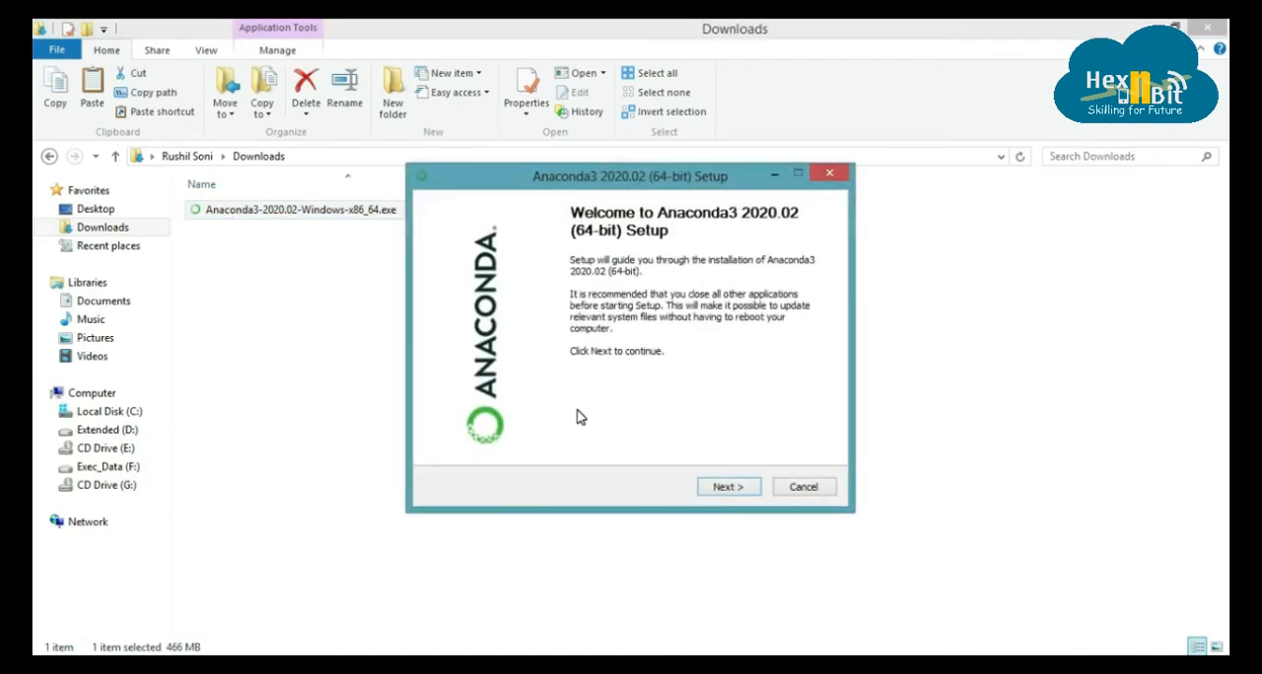
{"action": "left_click", "coordinate": [747, 491]}
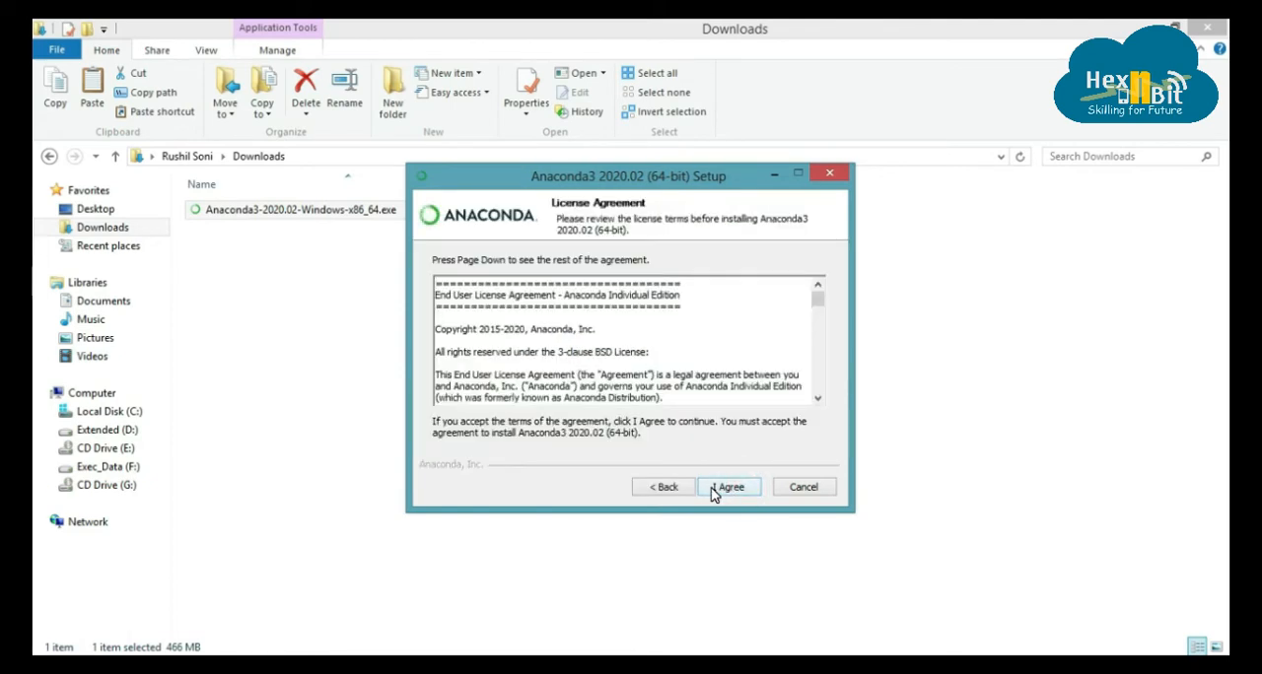
{"action": "left_click", "coordinate": [729, 487]}
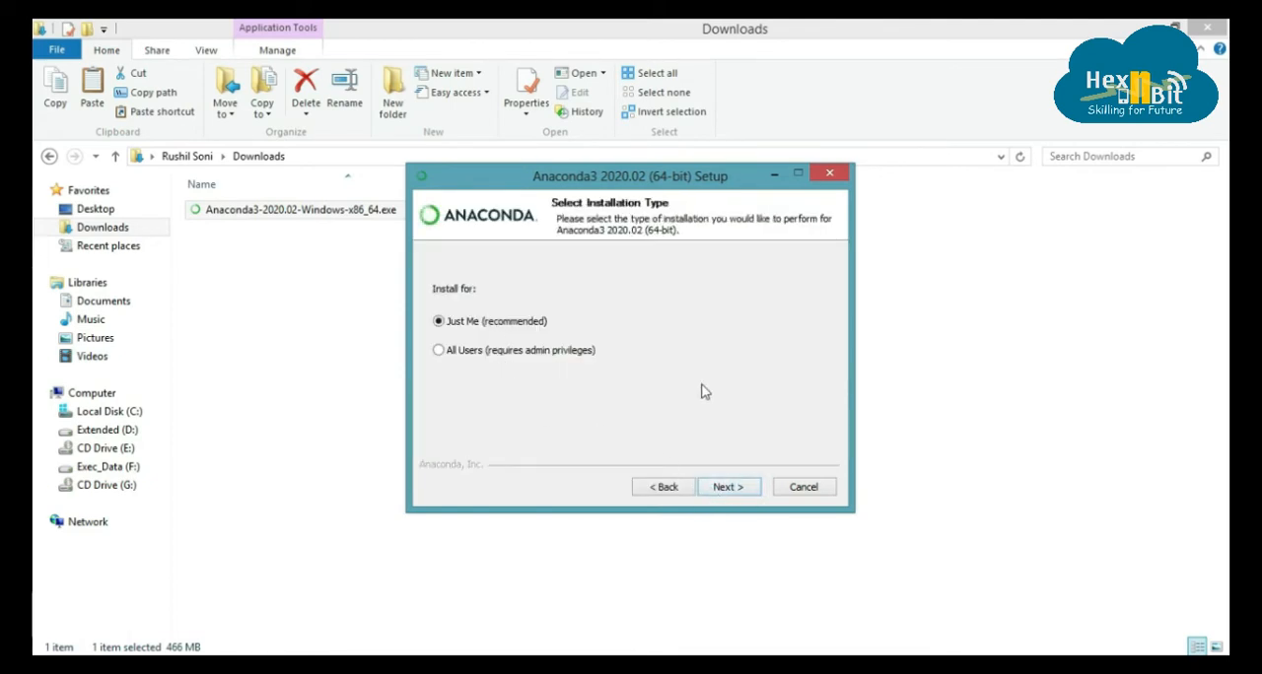
Step: Install Anaconda3 for Just Me in the default destination folder, enabling its addition to the PATH environment variable
{"action": "left_click", "coordinate": [726, 489]}
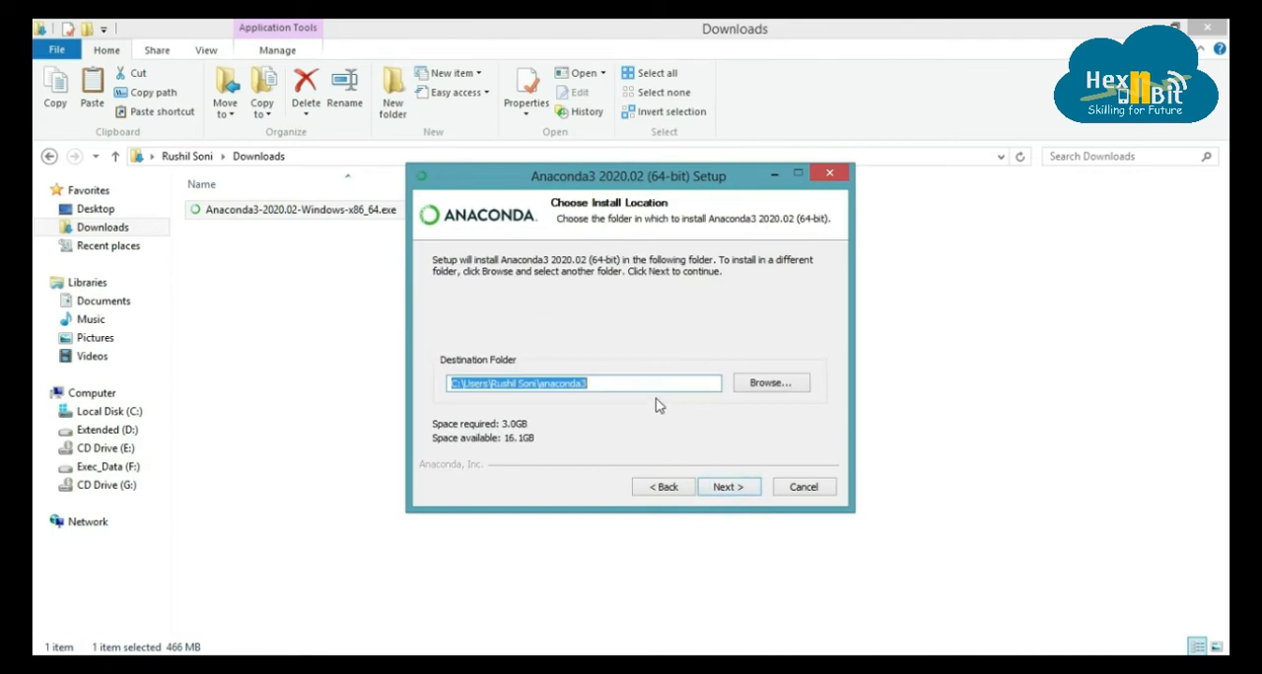
{"action": "left_click", "coordinate": [733, 490]}
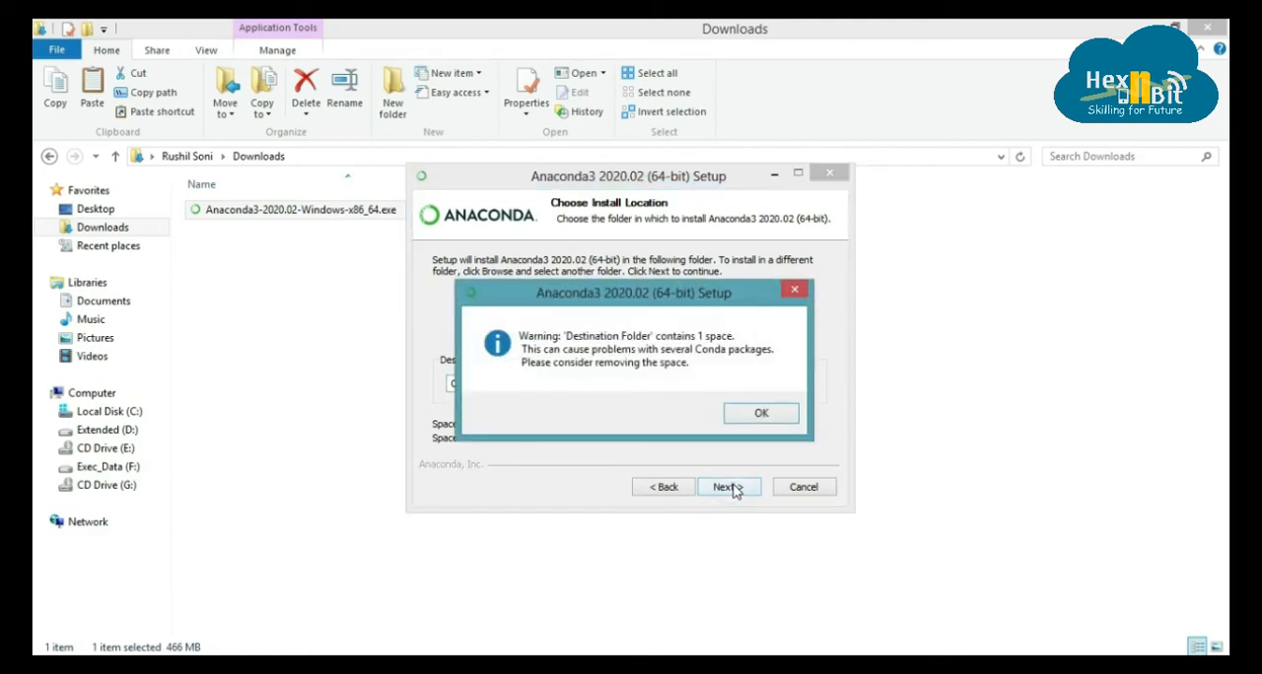
{"action": "left_click", "coordinate": [759, 416]}
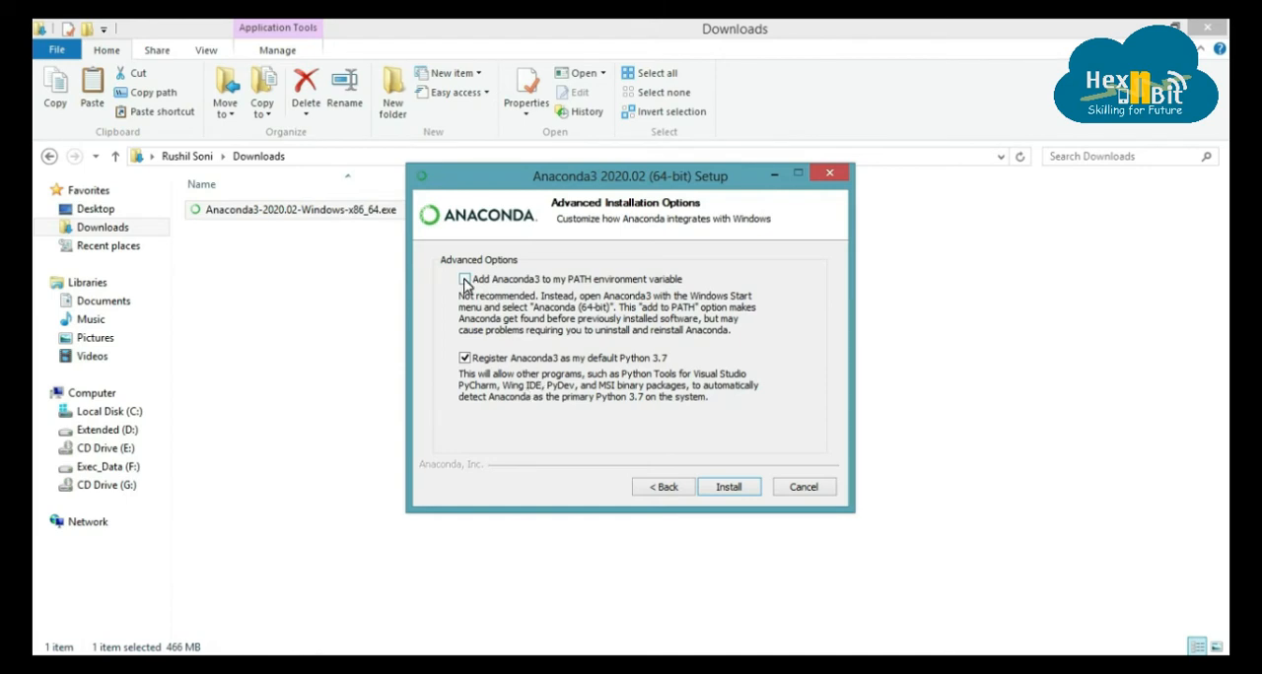
{"action": "left_click", "coordinate": [465, 280]}
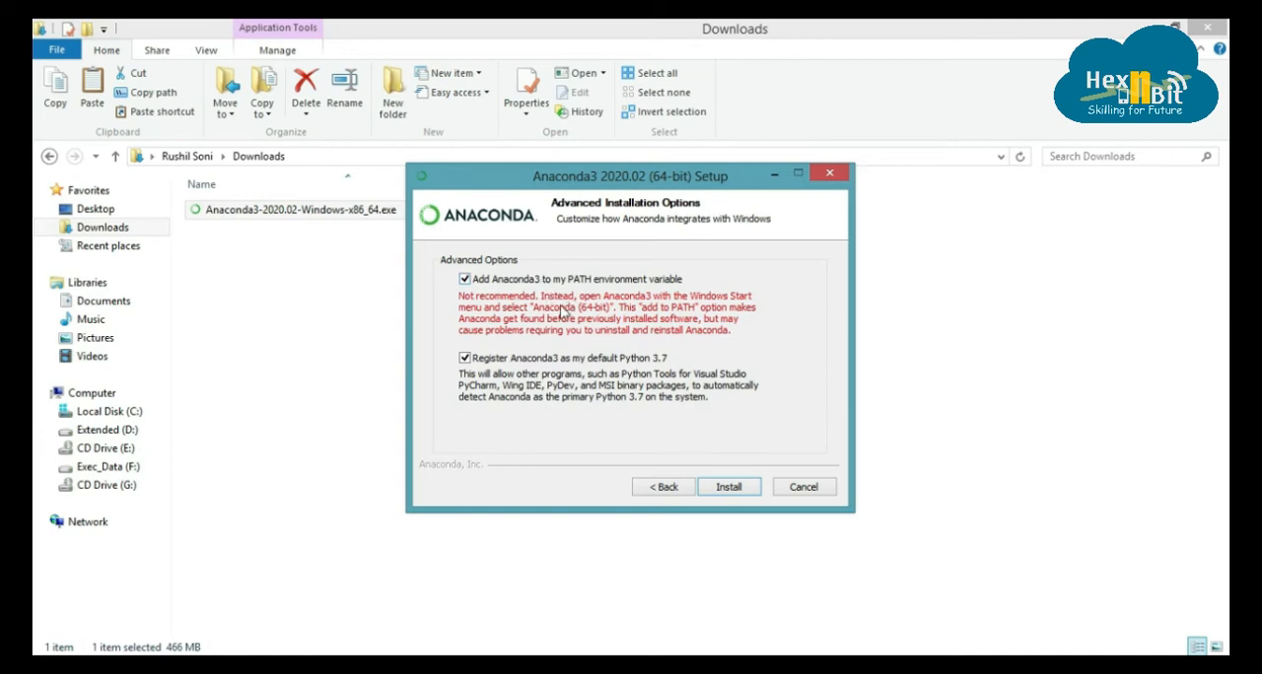
{"action": "left_click", "coordinate": [738, 486]}
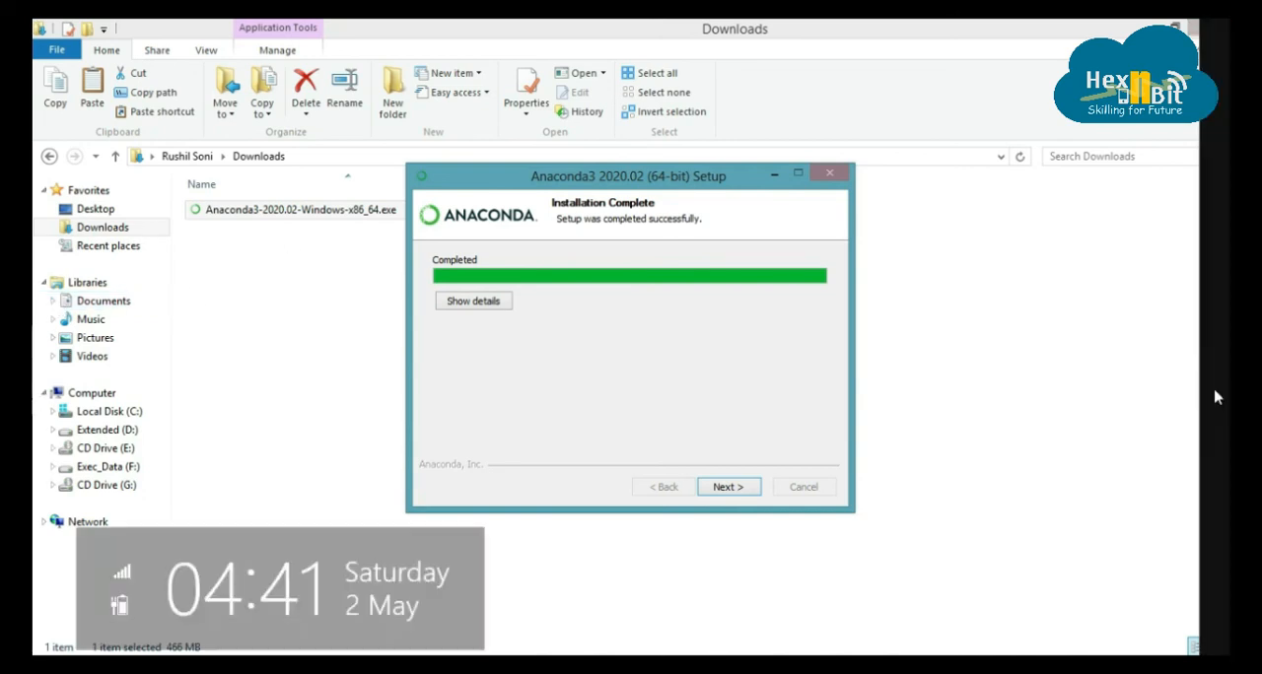
Step: Complete the Anaconda3 setup wizard with the Anaconda Individual Edition Tutorial option turned off
{"action": "left_click", "coordinate": [725, 487]}
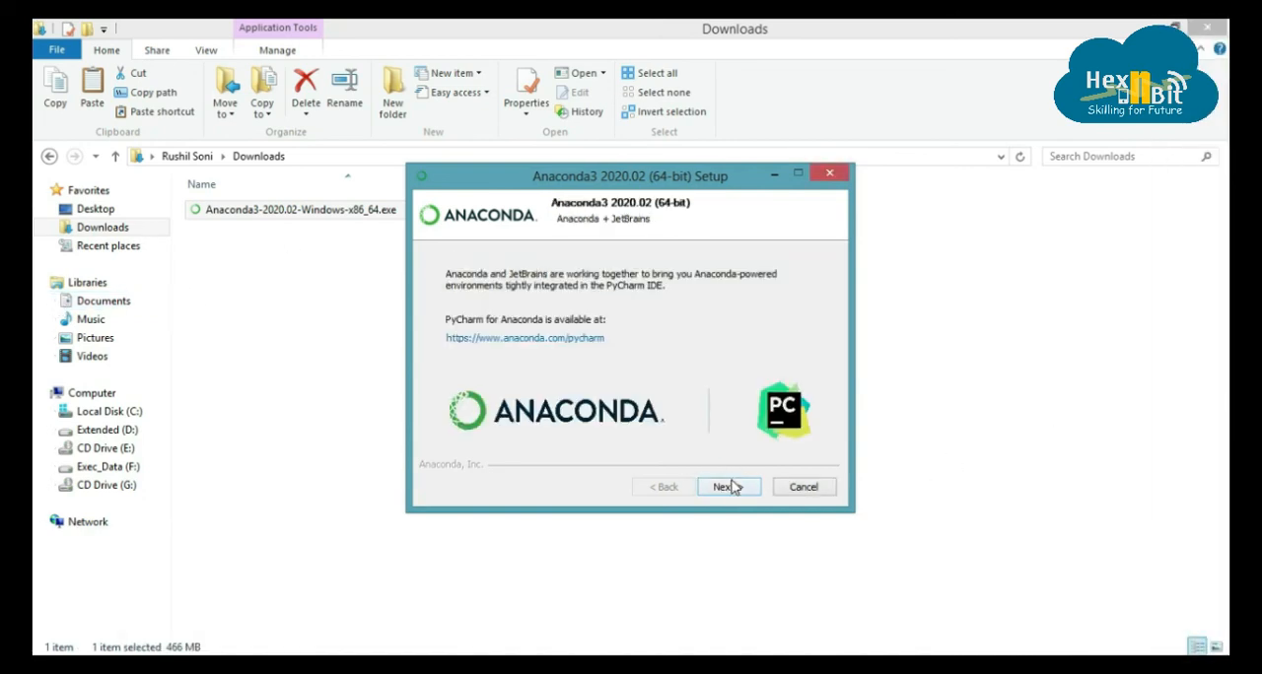
{"action": "left_click", "coordinate": [727, 487]}
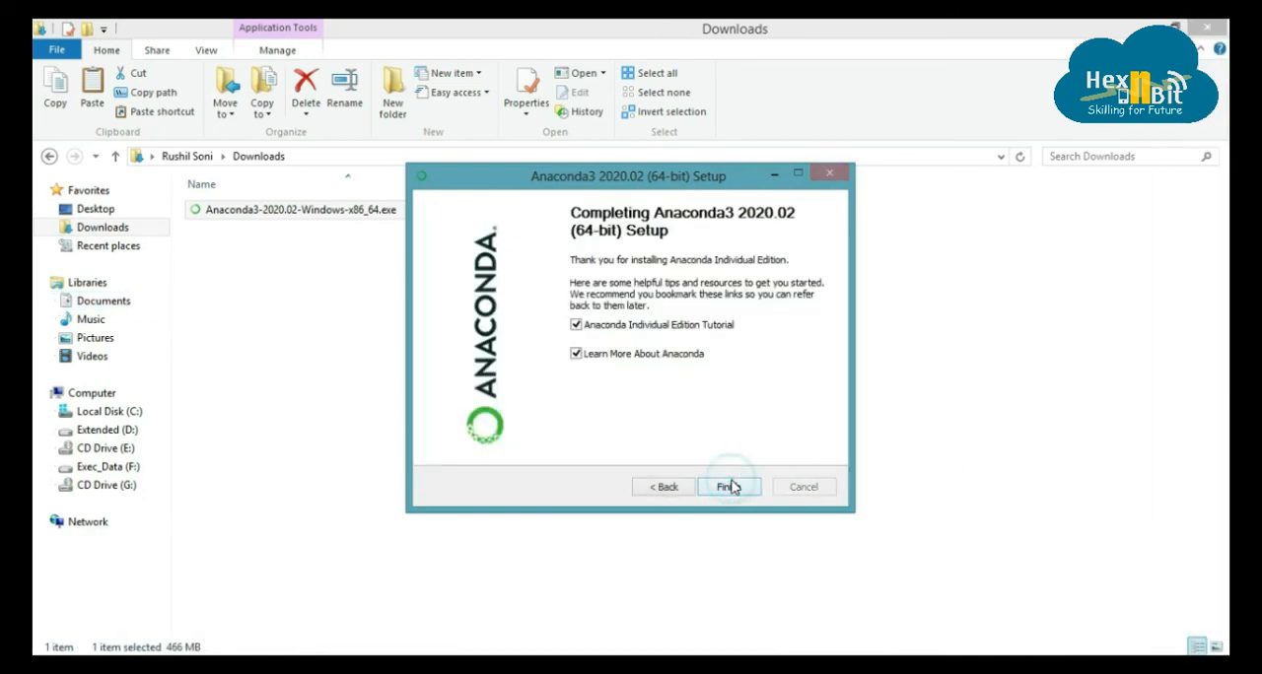
{"action": "left_click", "coordinate": [591, 327]}
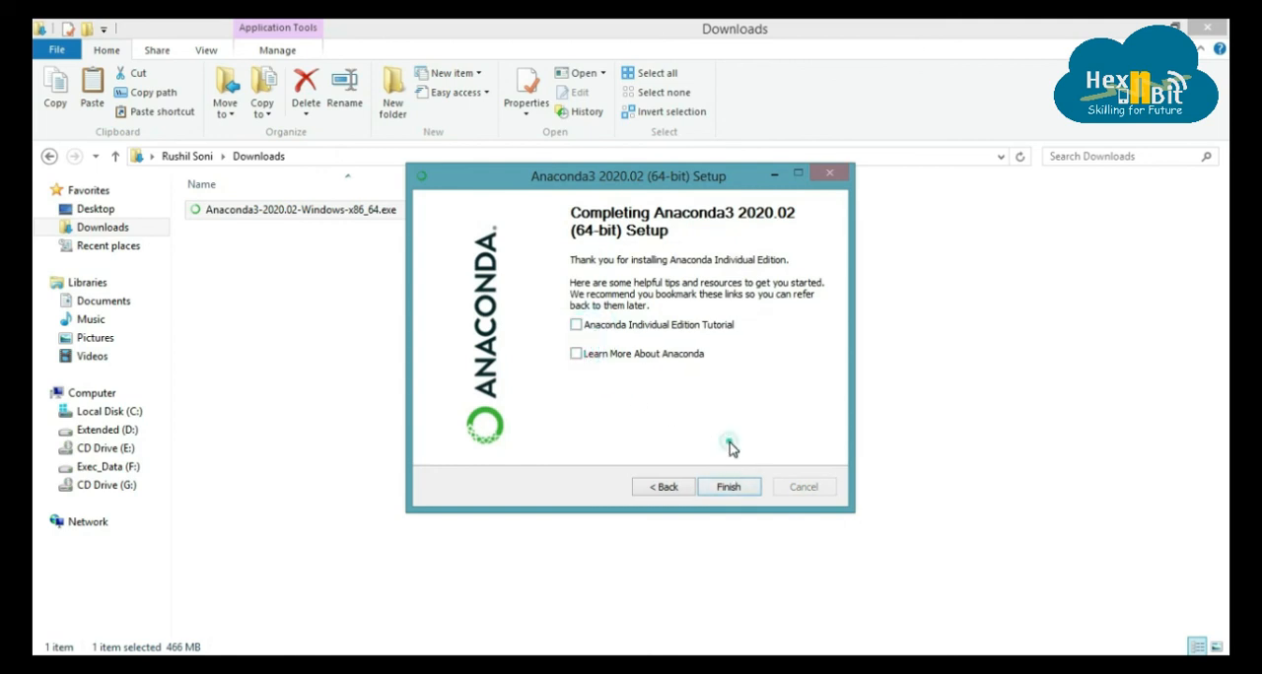
{"action": "left_click", "coordinate": [736, 489]}
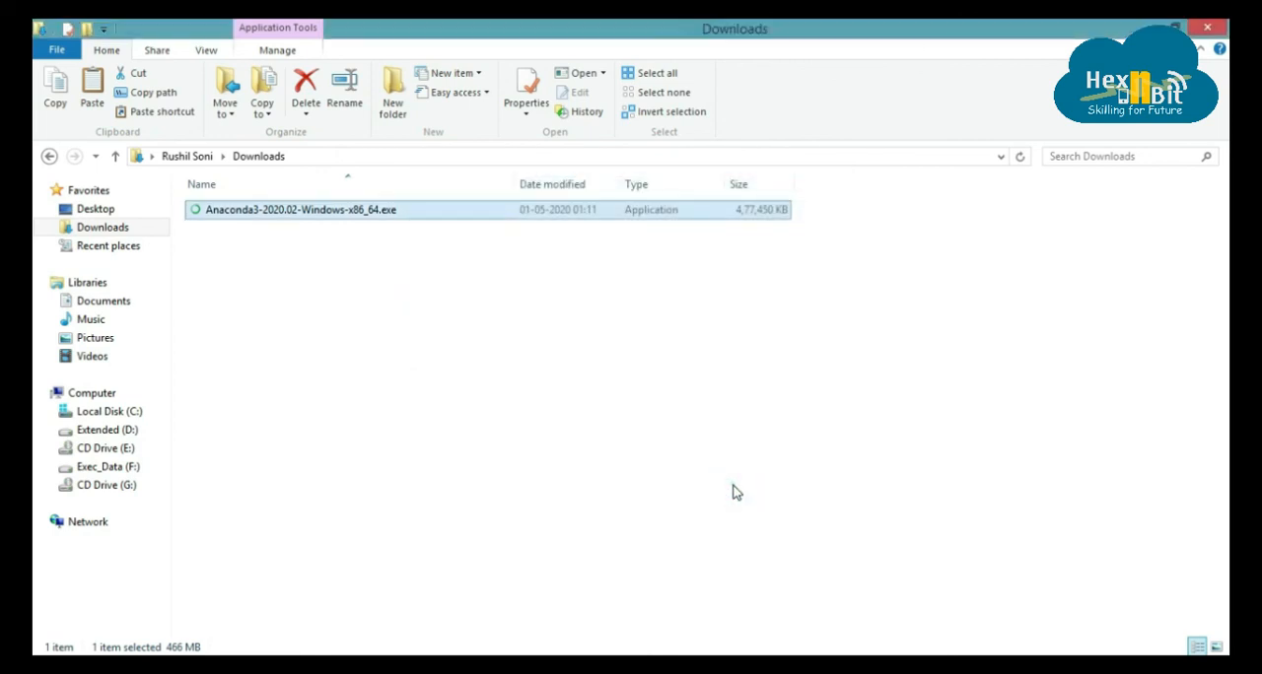
{"action": "left_click", "coordinate": [734, 493]}
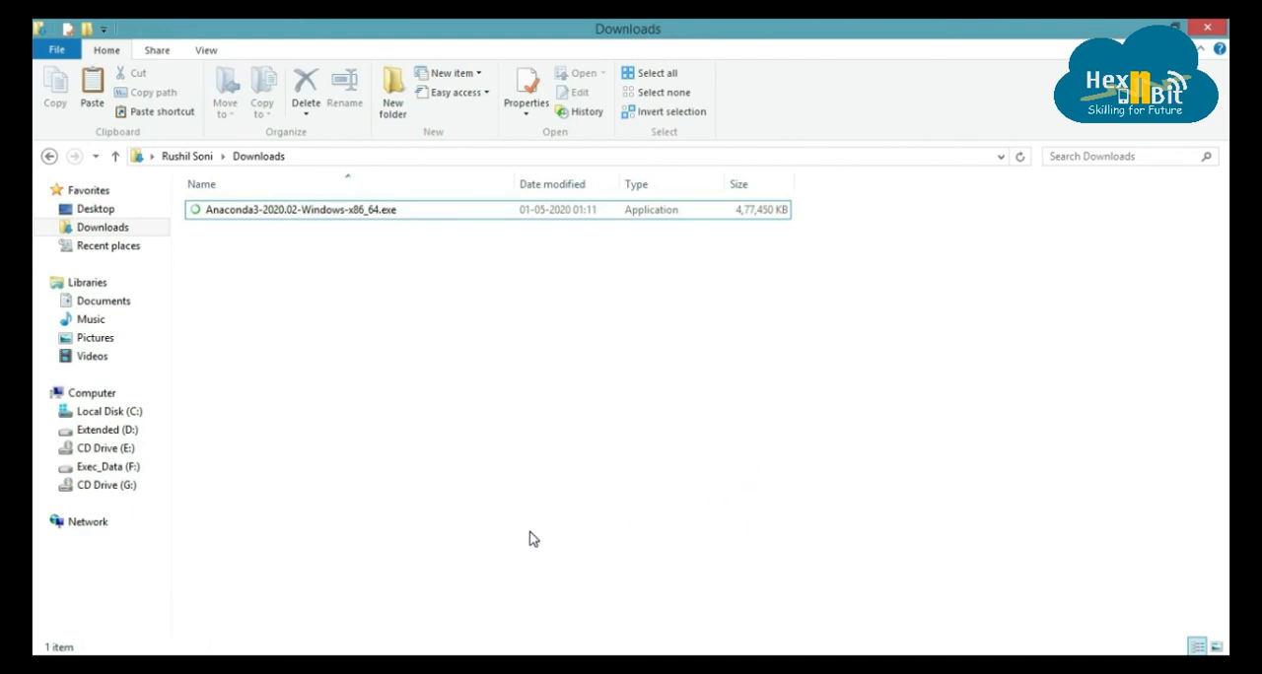